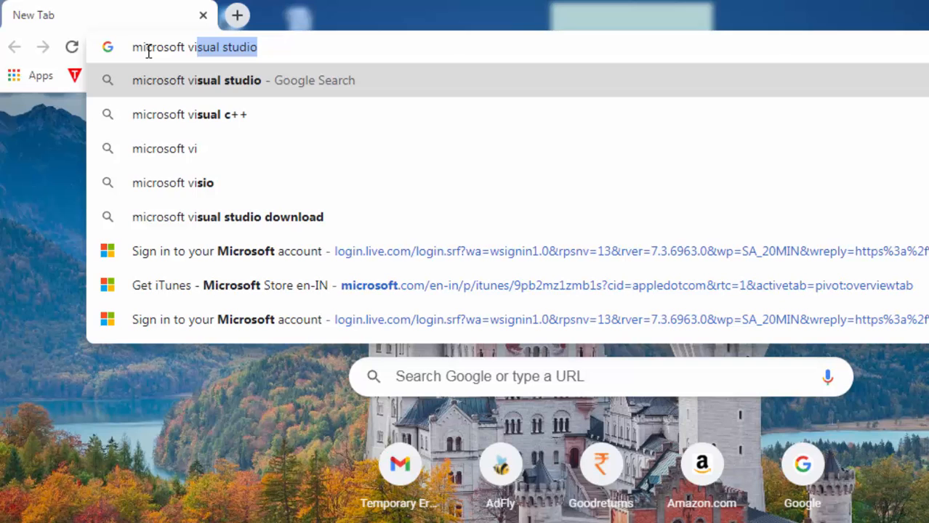
- Search the web for "microsoft visual studio" and open the official Visual Studio Downloads page from the results
type("sual studio")
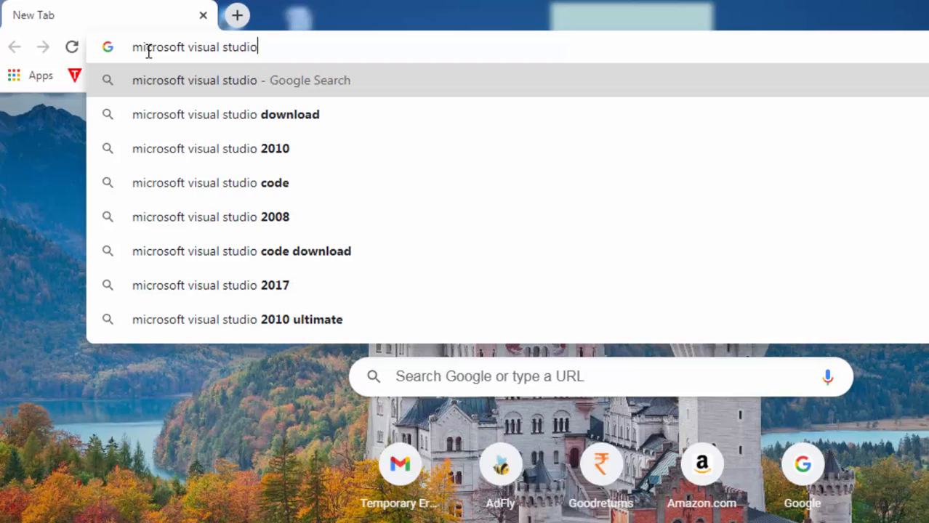
key("Return")
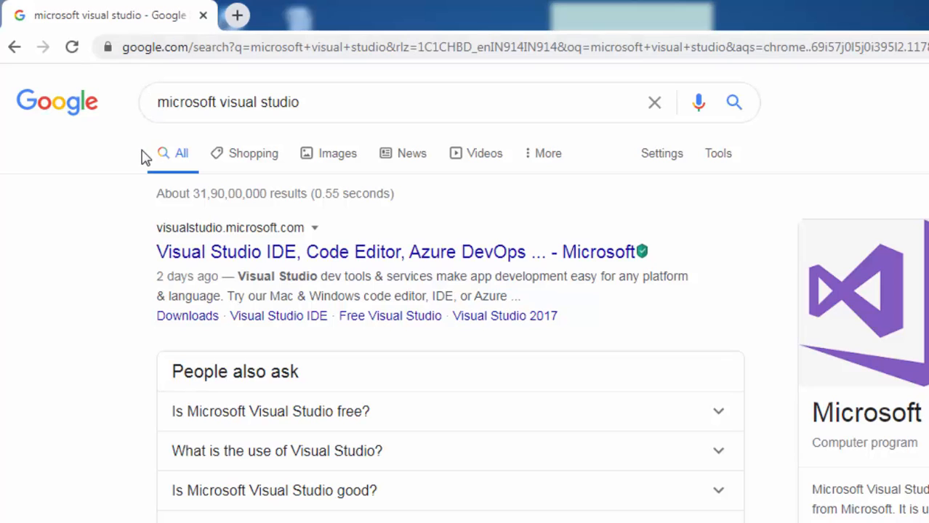
scroll(144, 158, "down", 4)
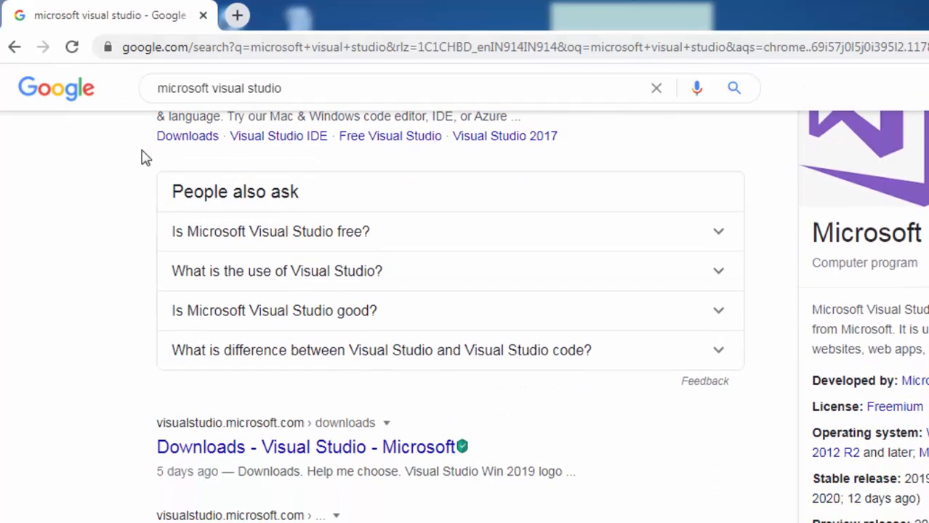
scroll(144, 159, "down", 1)
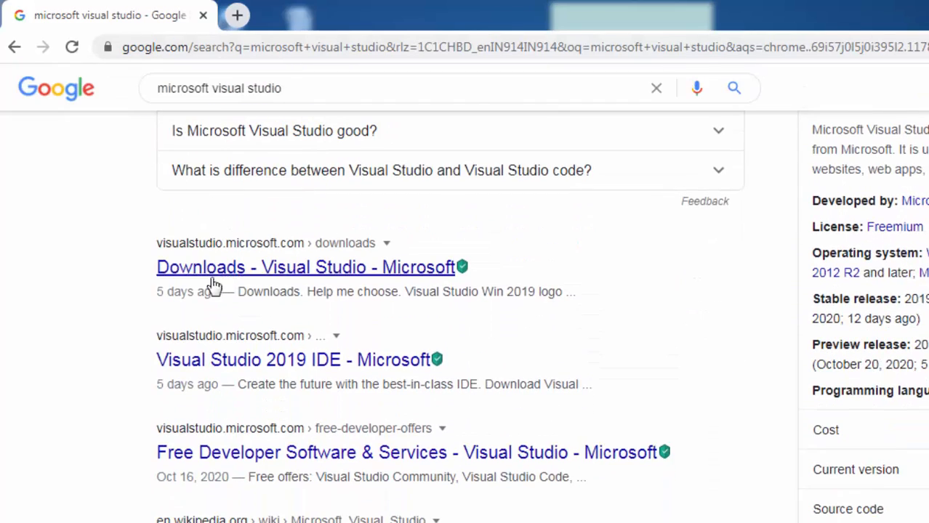
left_click(294, 270)
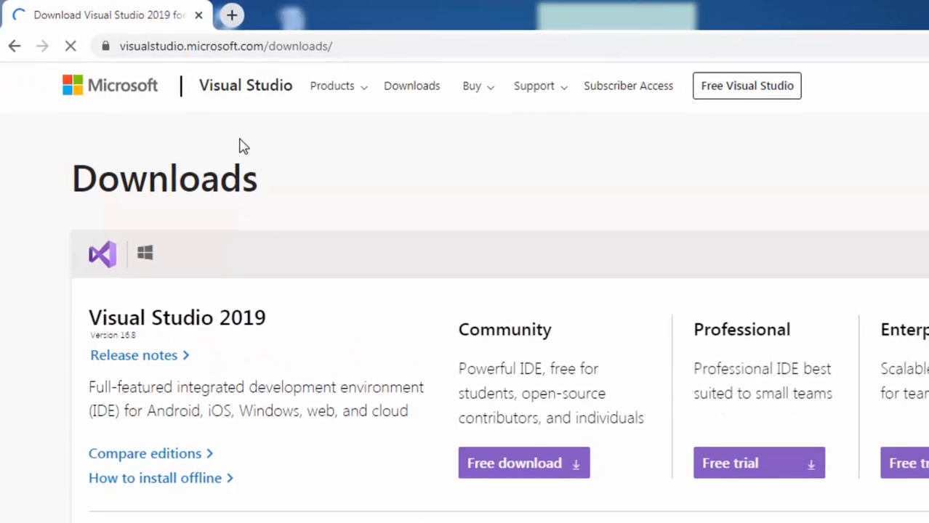
- Look through the Visual Studio 2019 editions and the Community edition's feature page, ending back on the downloads page
scroll(191, 120, "down", 1)
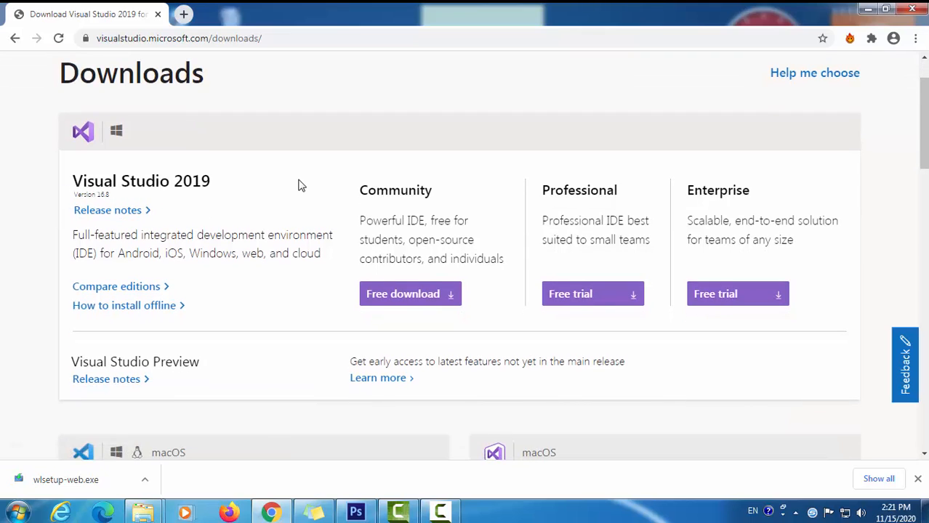
scroll(296, 185, "down", 1)
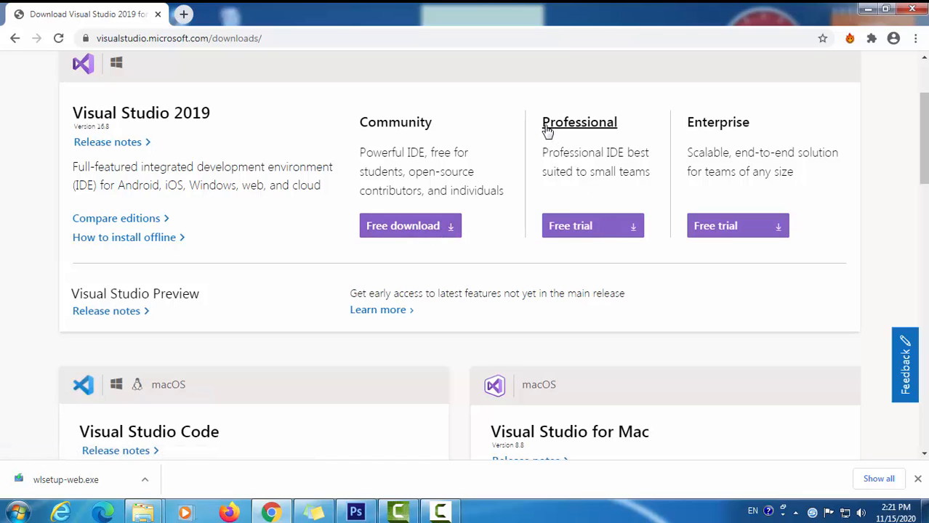
left_click_drag(534, 125, 761, 121)
left_click_drag(458, 129, 324, 124)
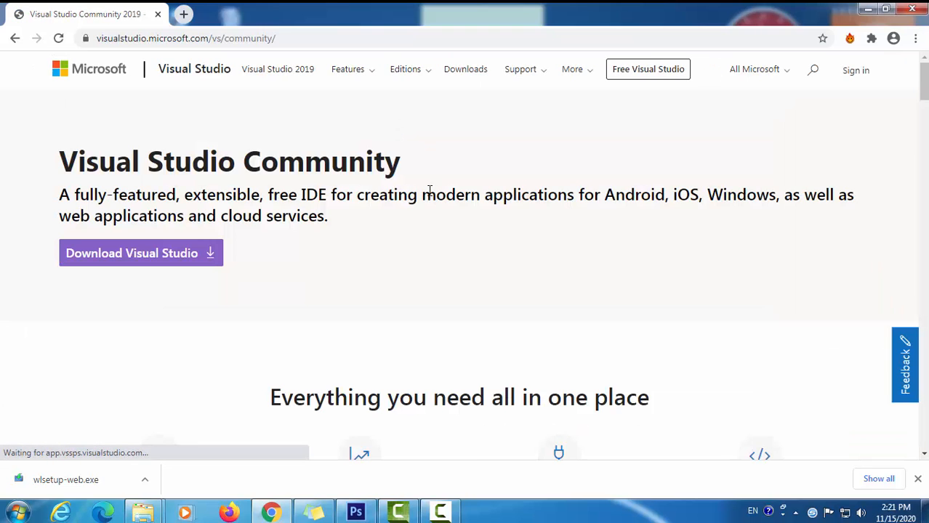
scroll(299, 250, "down", 4)
scroll(367, 221, "down", 8)
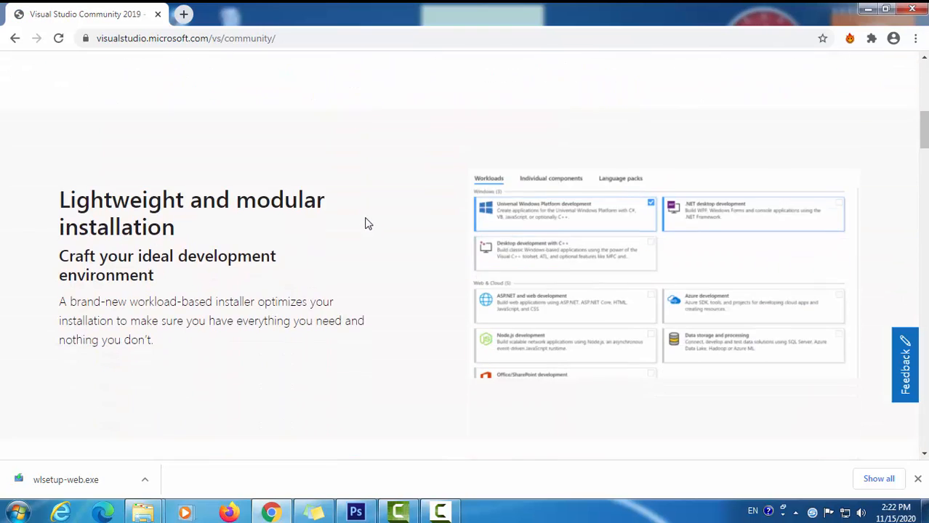
scroll(354, 222, "down", 3)
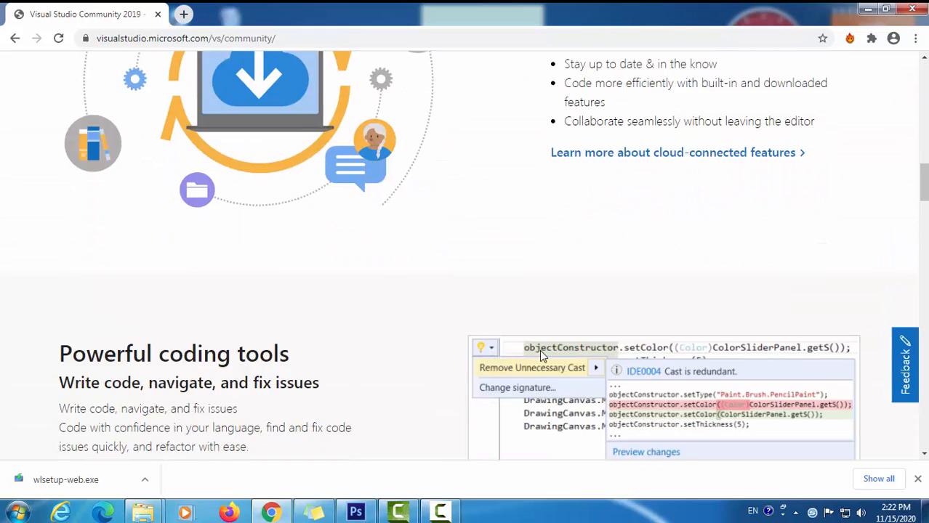
scroll(523, 342, "down", 5)
scroll(307, 339, "down", 10)
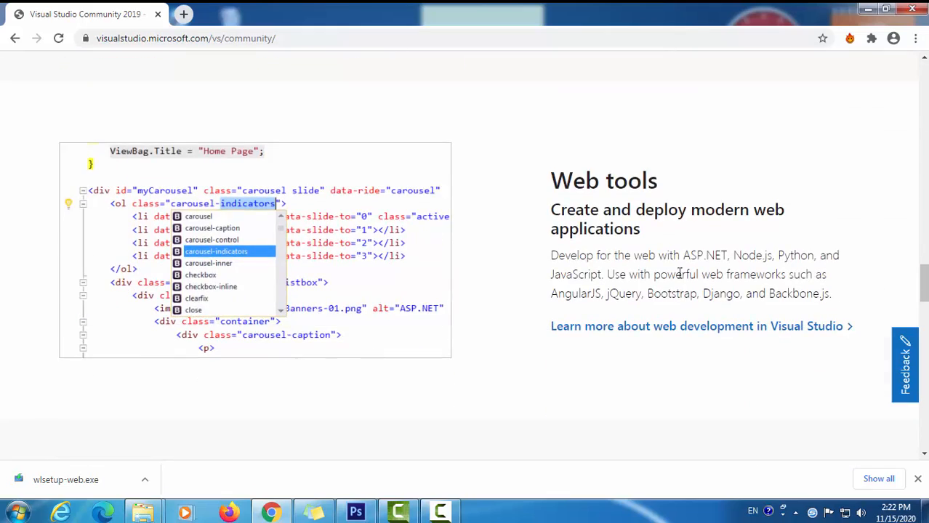
scroll(663, 297, "down", 6)
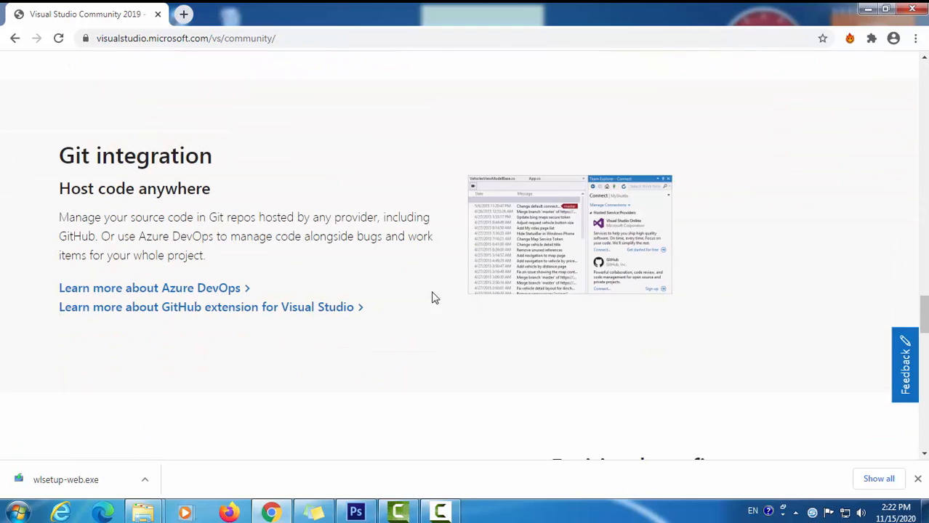
left_click(15, 38)
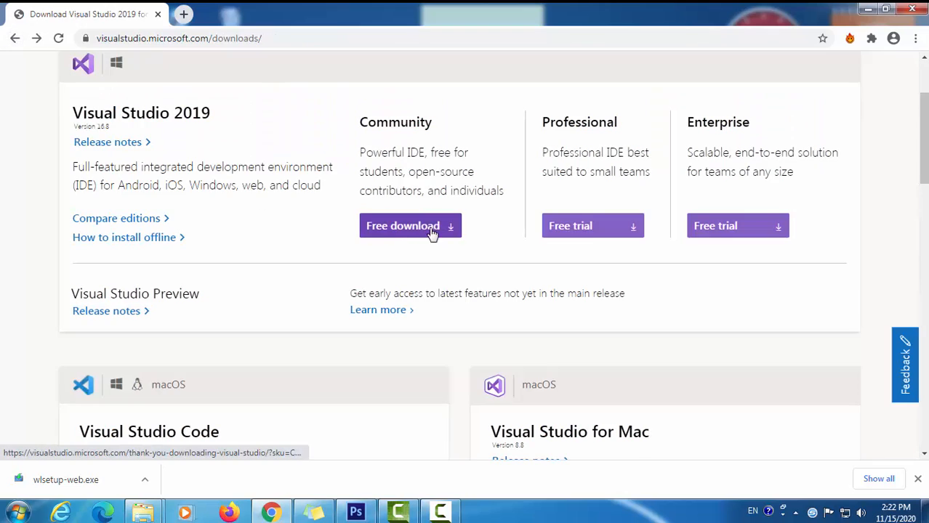
- Download the free Community edition of Visual Studio 2019
scroll(446, 206, "up", 2)
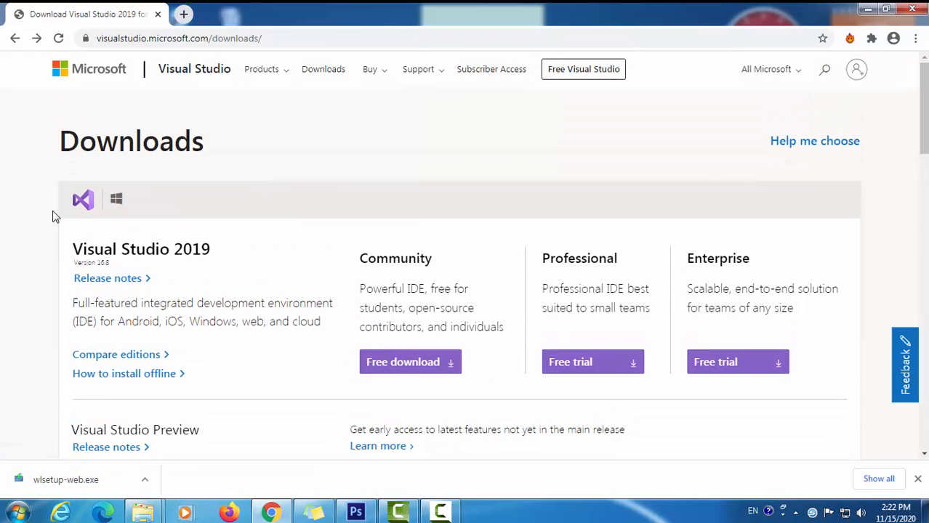
left_click(409, 375)
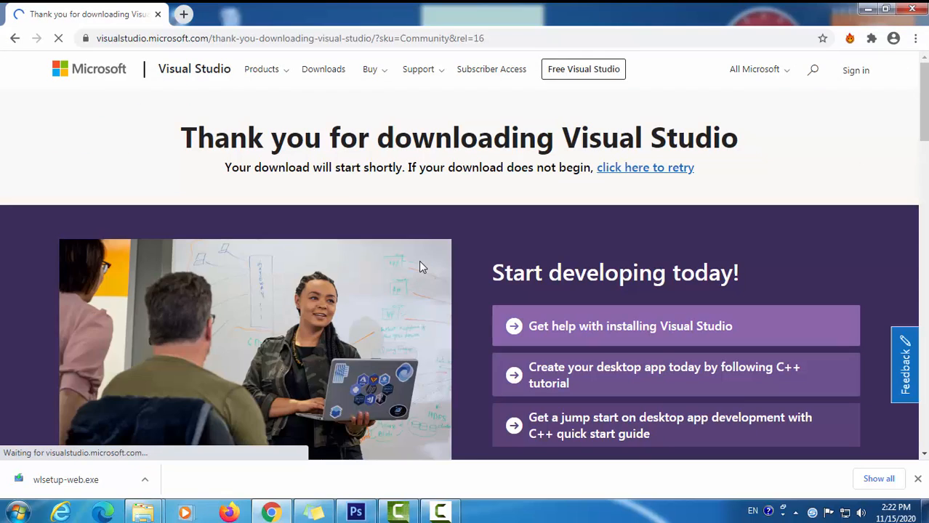
scroll(421, 267, "down", 2)
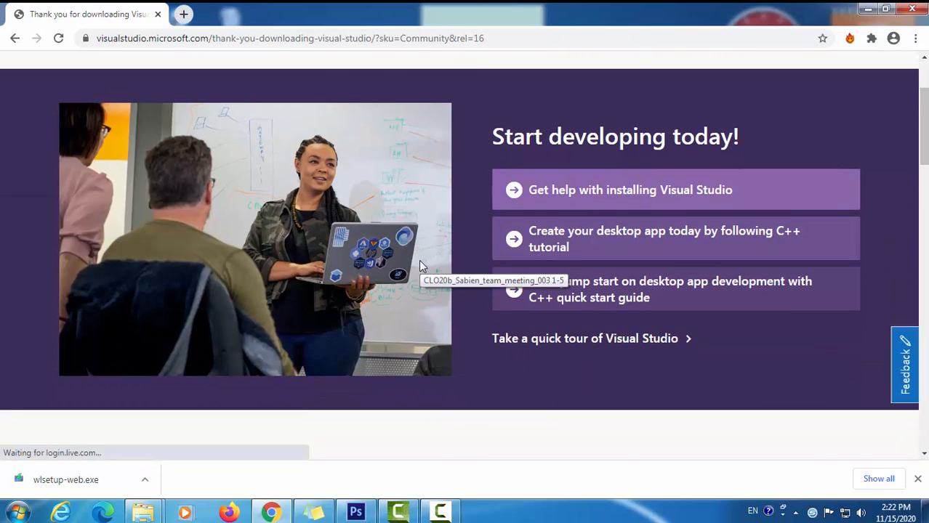
scroll(419, 260, "down", 3)
scroll(418, 260, "down", 3)
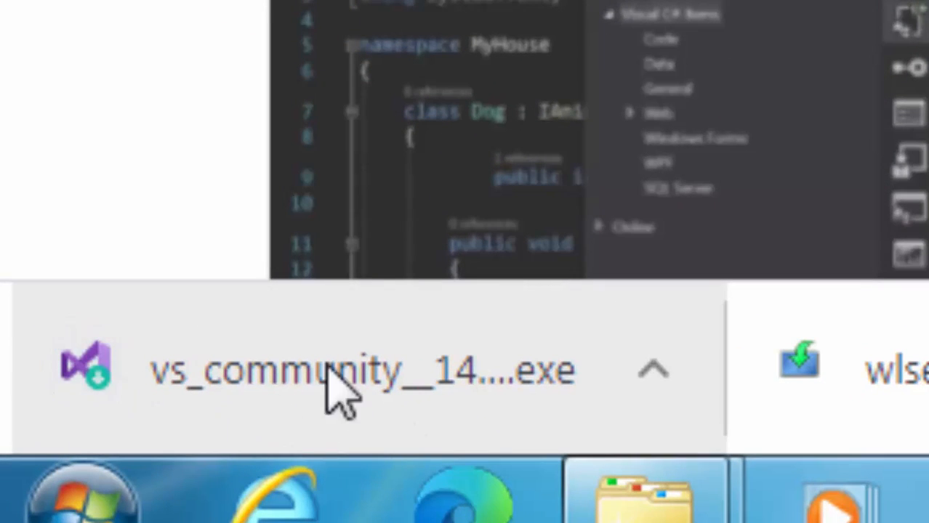
- Show the downloaded vs_community installer in its folder and run it, allowing it past the security warning
left_click(654, 388)
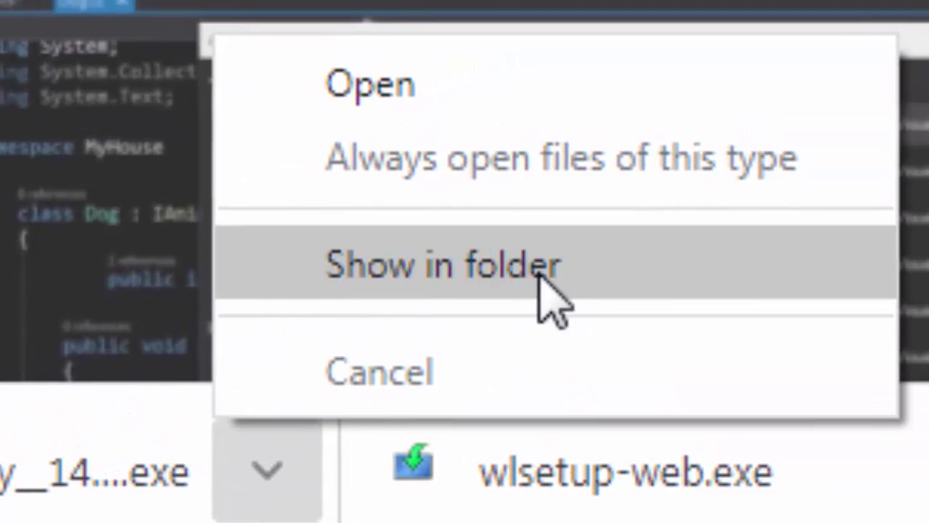
left_click(537, 272)
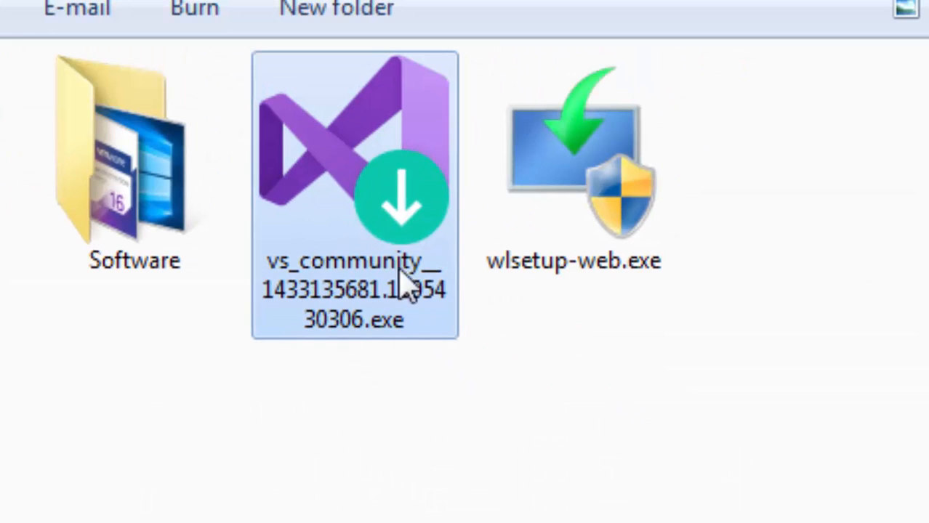
double_click(379, 307)
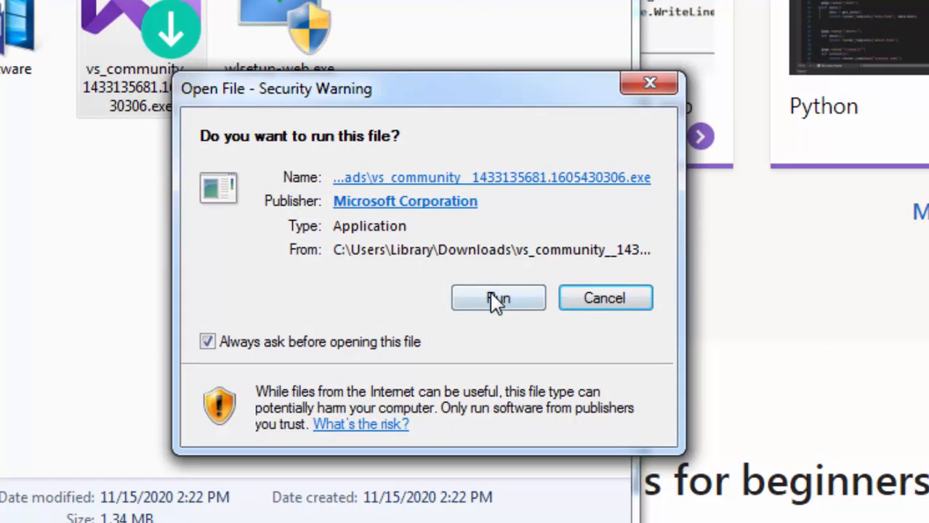
left_click(496, 299)
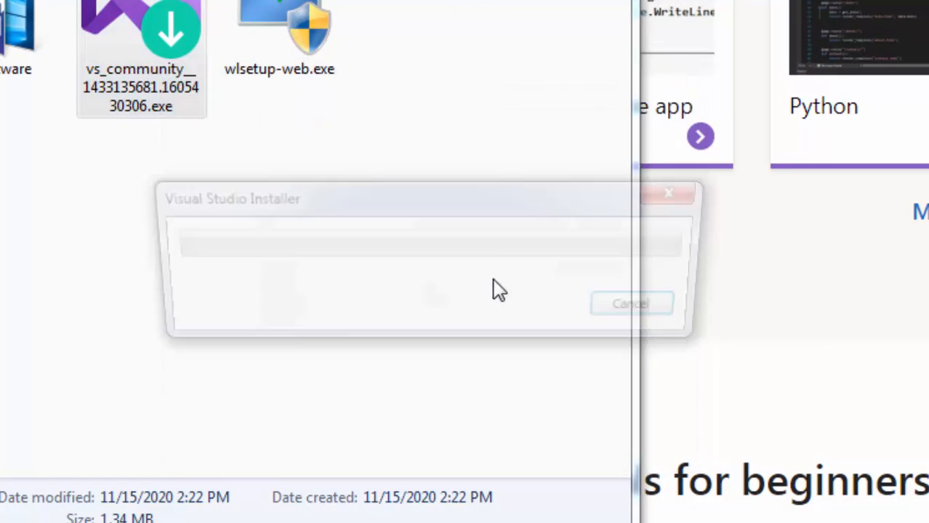
- Move the yellow sticky note aside and continue with the Visual Studio Installer setup, agreeing to the license terms
left_click(519, 265)
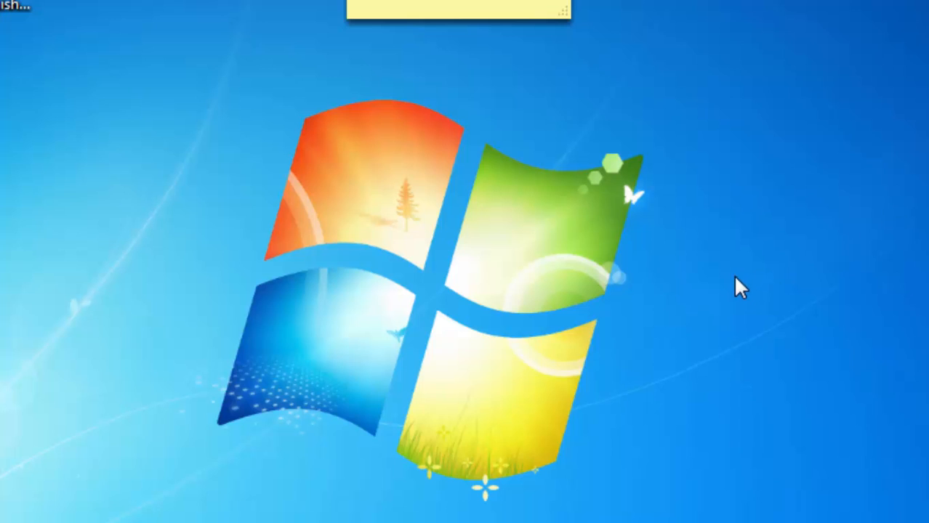
left_click_drag(459, 1, 928, 7)
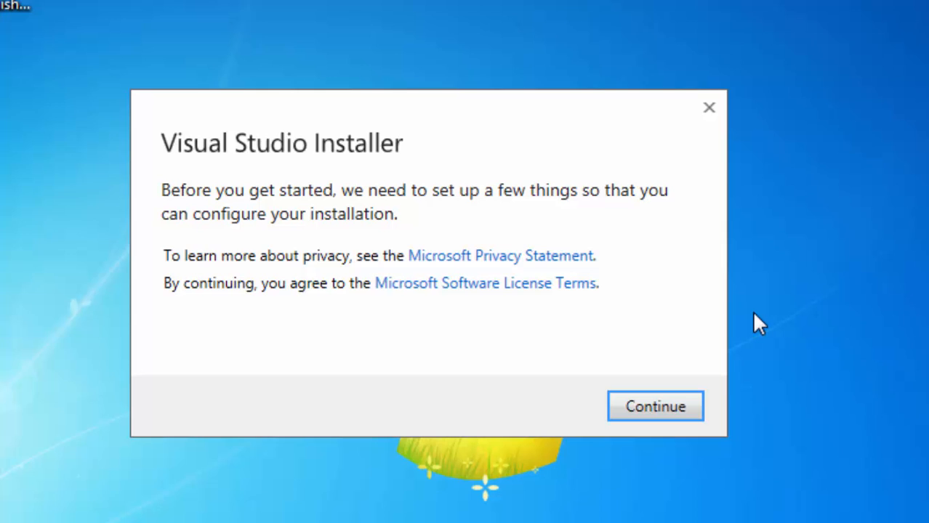
left_click(642, 404)
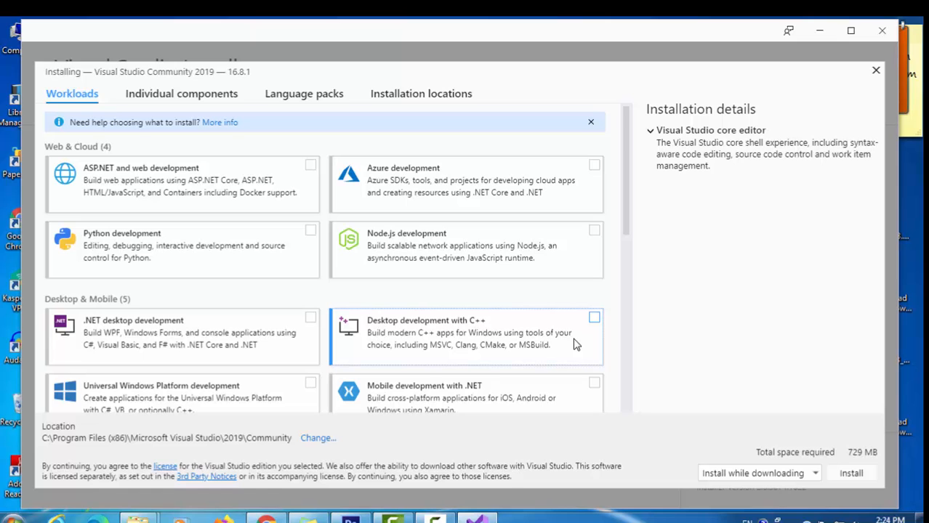
- Select the Python development workload with Python 2 64-bit, Azure Cloud Services core tools and Python native development tools, plus the Node.js development workload
left_click(311, 232)
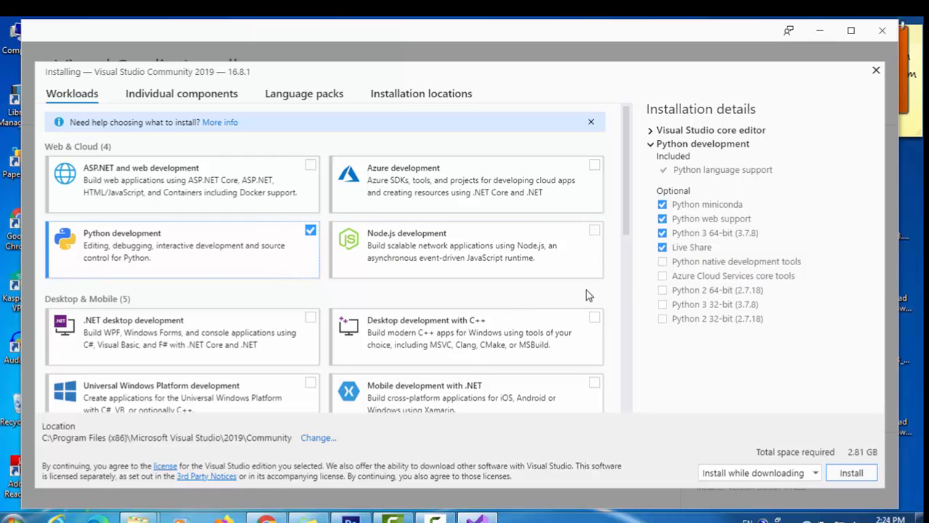
left_click(662, 291)
left_click(663, 276)
left_click(663, 262)
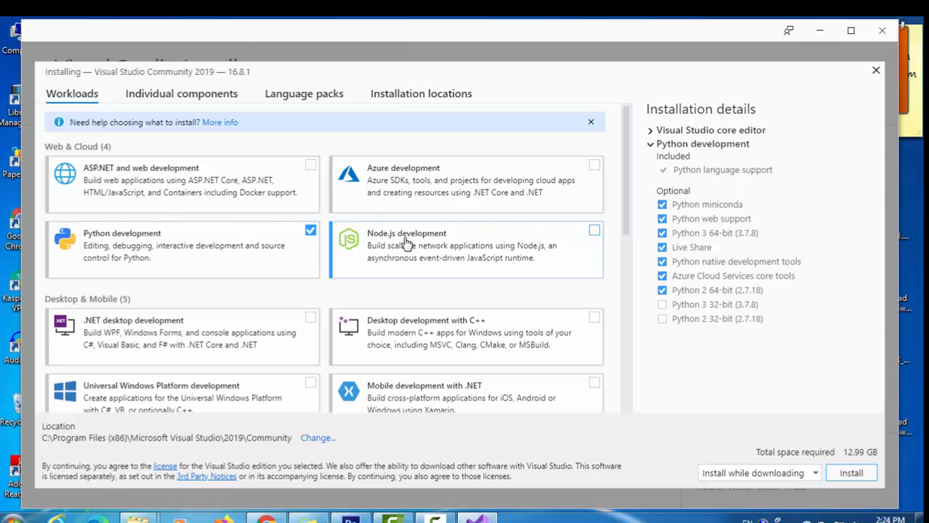
left_click(594, 234)
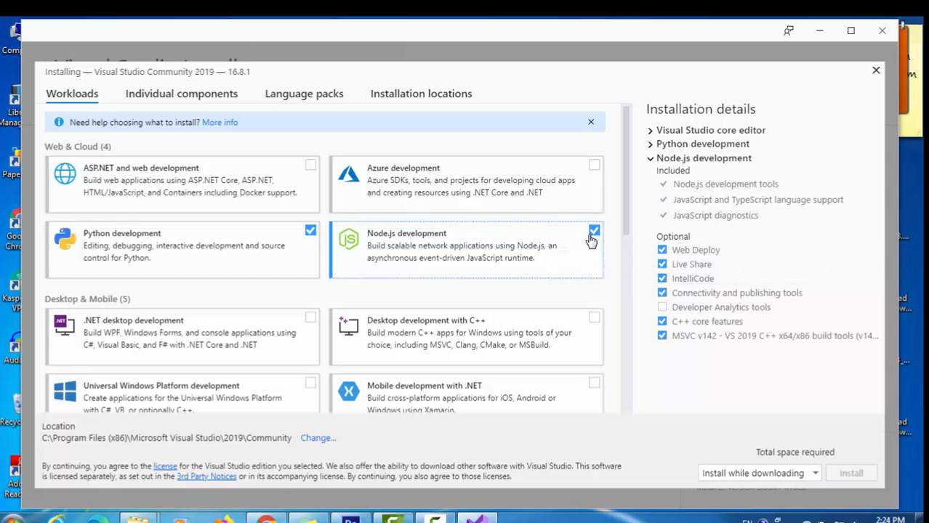
- Examine the remaining workloads on offer: Desktop & Mobile, Gaming and Other Toolsets
scroll(223, 348, "down", 2)
scroll(223, 347, "down", 2)
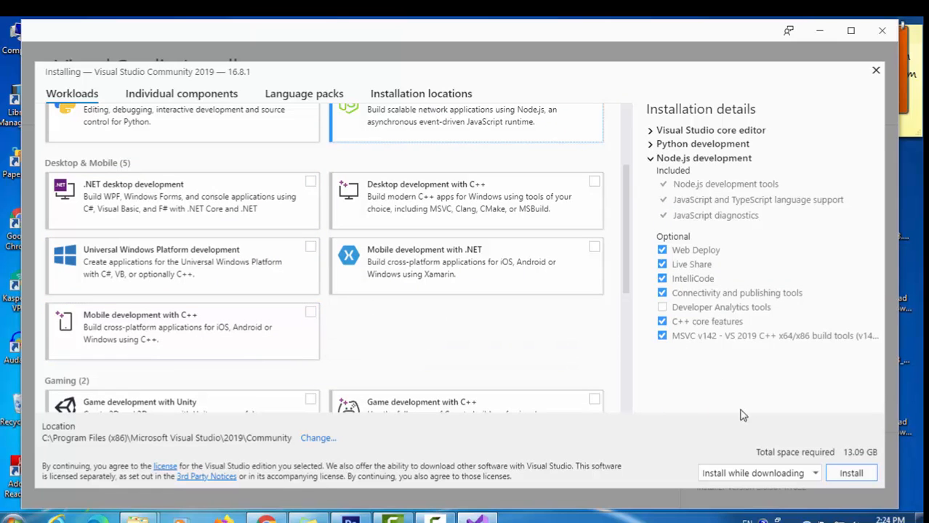
scroll(362, 302, "up", 3)
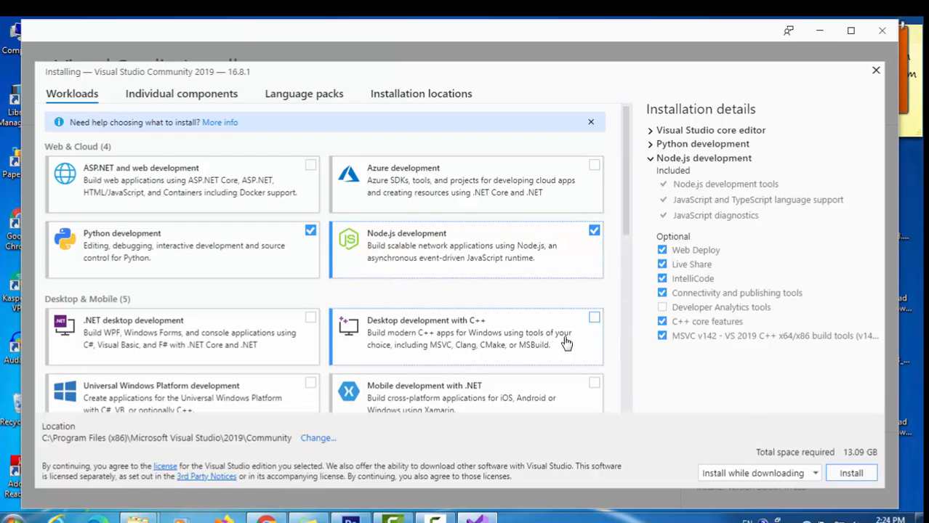
scroll(525, 339, "down", 2)
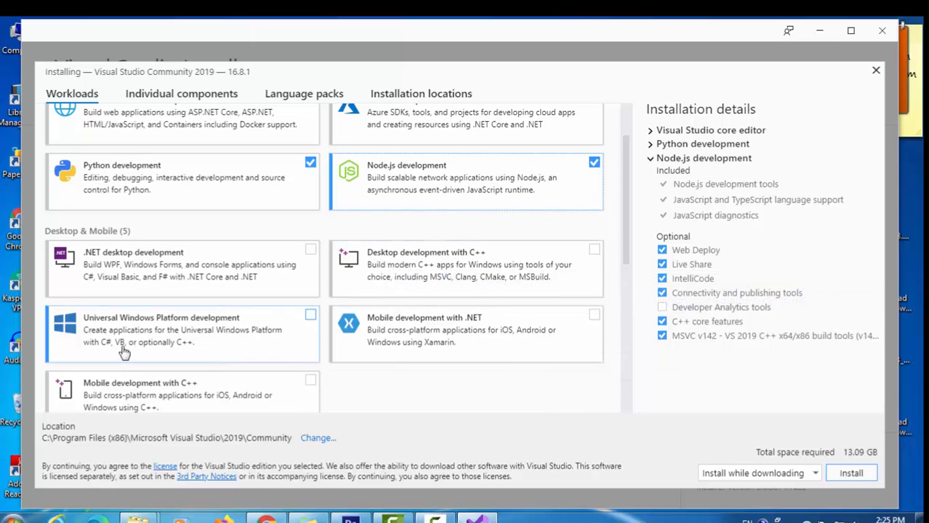
scroll(142, 349, "down", 4)
scroll(146, 276, "down", 2)
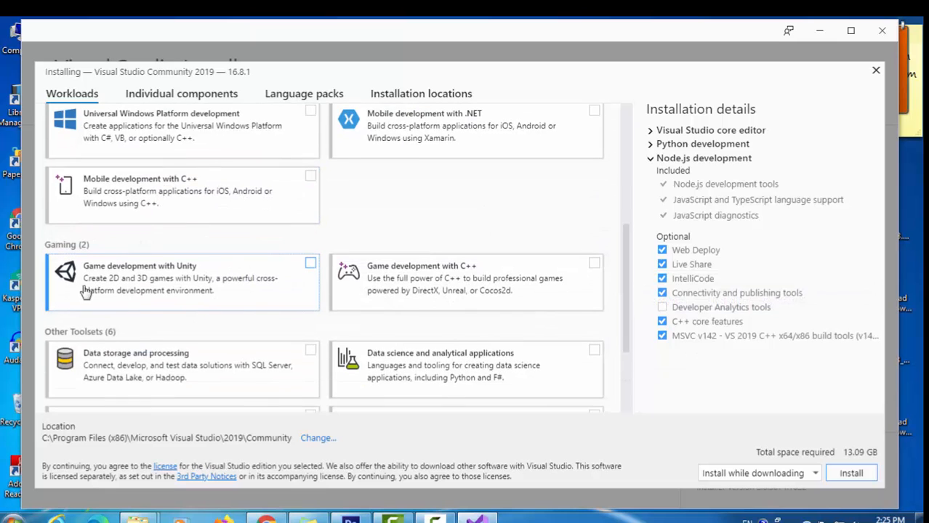
scroll(320, 277, "down", 3)
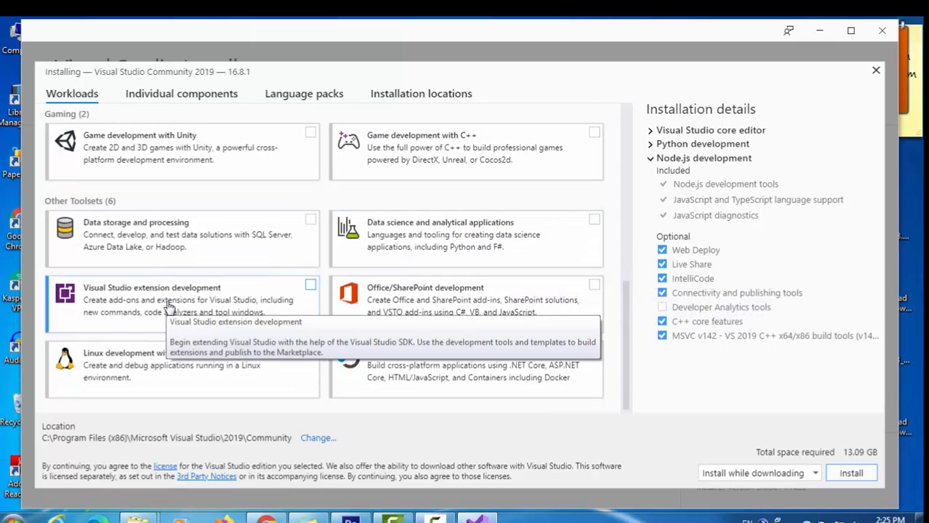
scroll(218, 305, "up", 10)
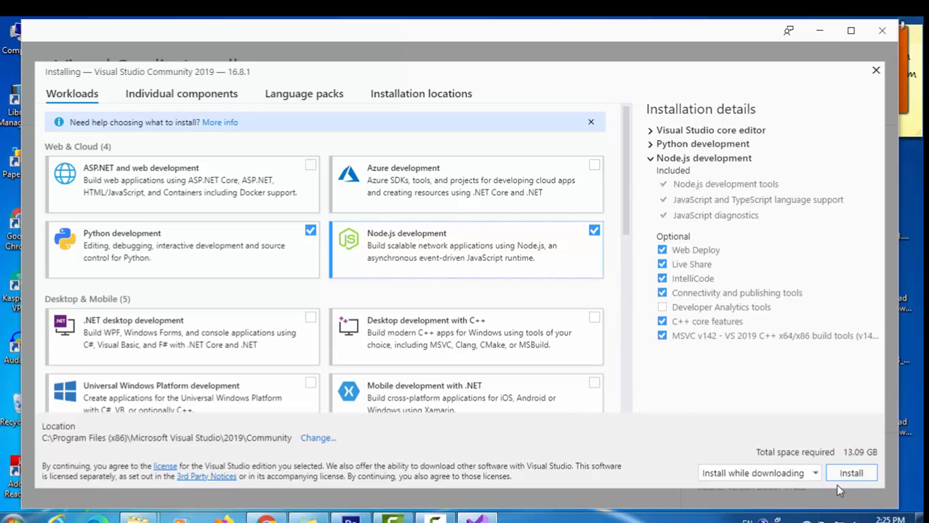
- Start installing Visual Studio Community 2019 with the selected workloads, check the available products and return to the installed ones
left_click(852, 476)
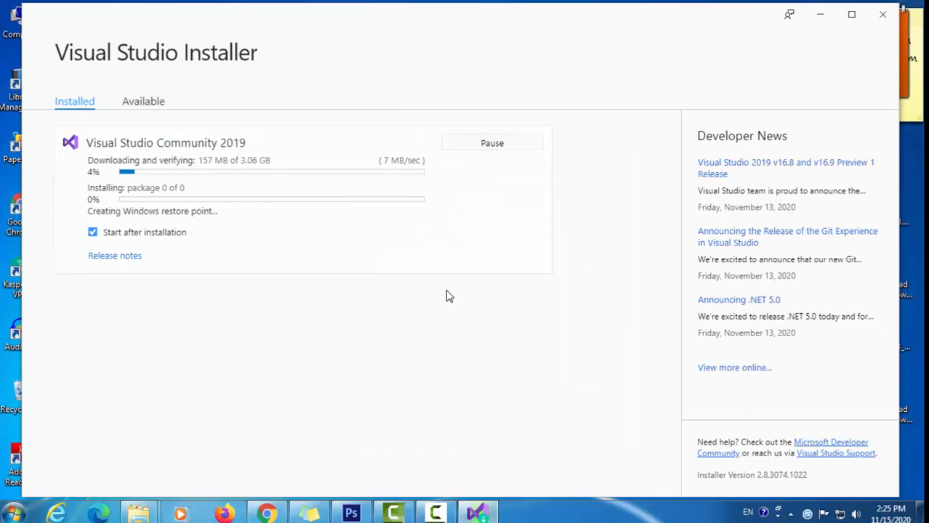
left_click(146, 106)
left_click(75, 101)
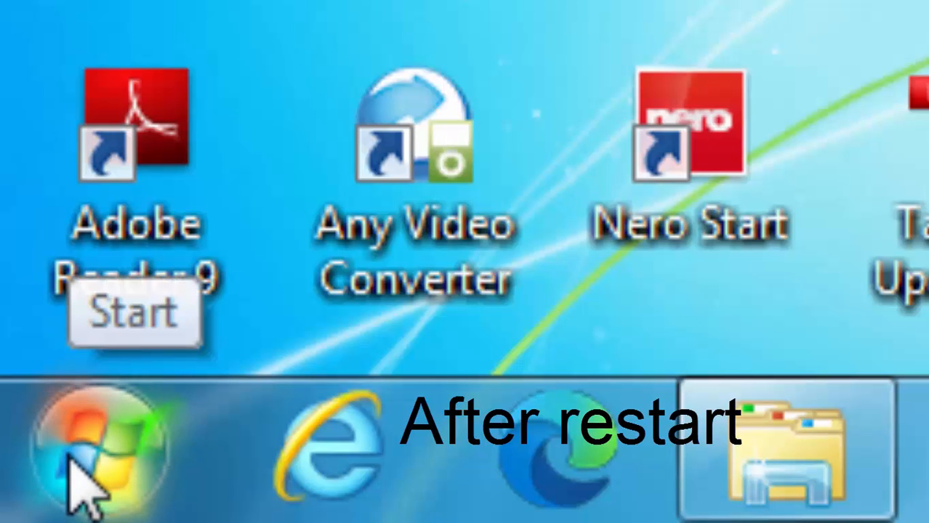
- Launch Visual Studio 2019, skip signing in and start it with the General development settings and the Blue color theme
left_click(71, 457)
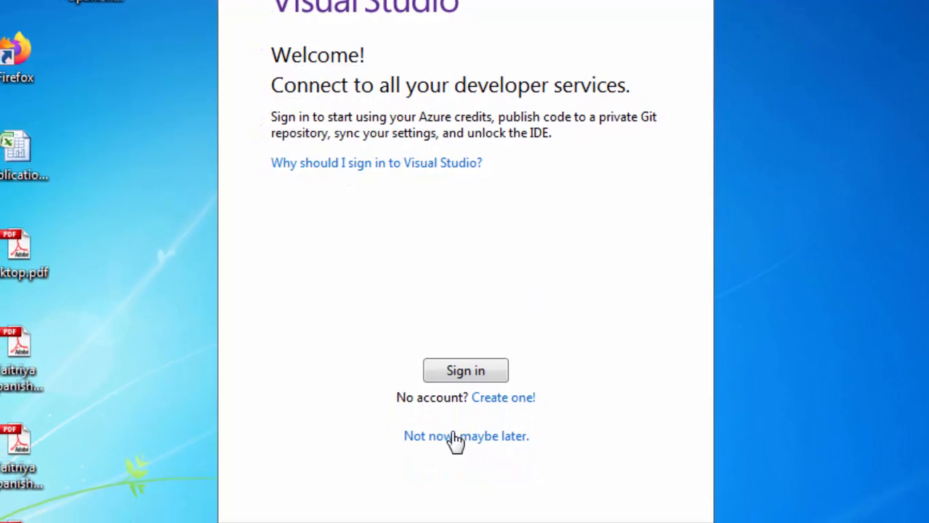
left_click(453, 439)
left_click(593, 95)
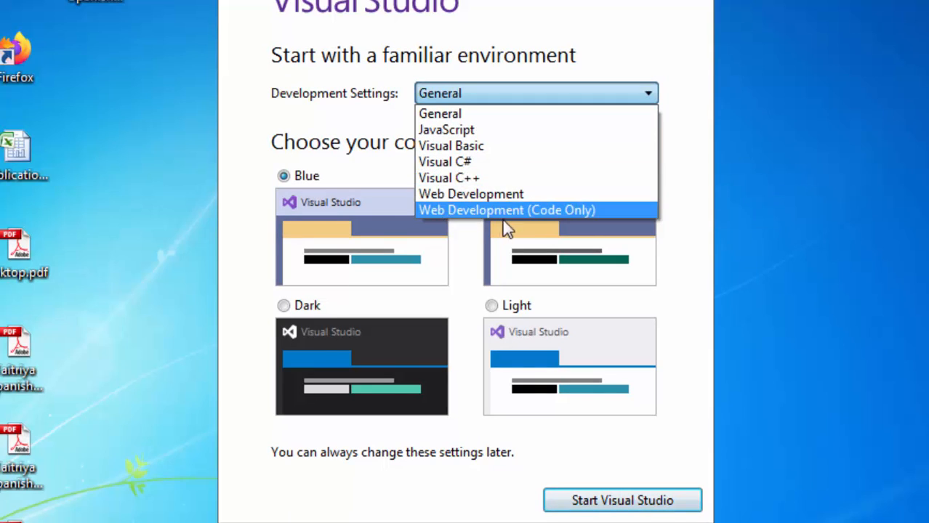
left_click(462, 117)
left_click(618, 503)
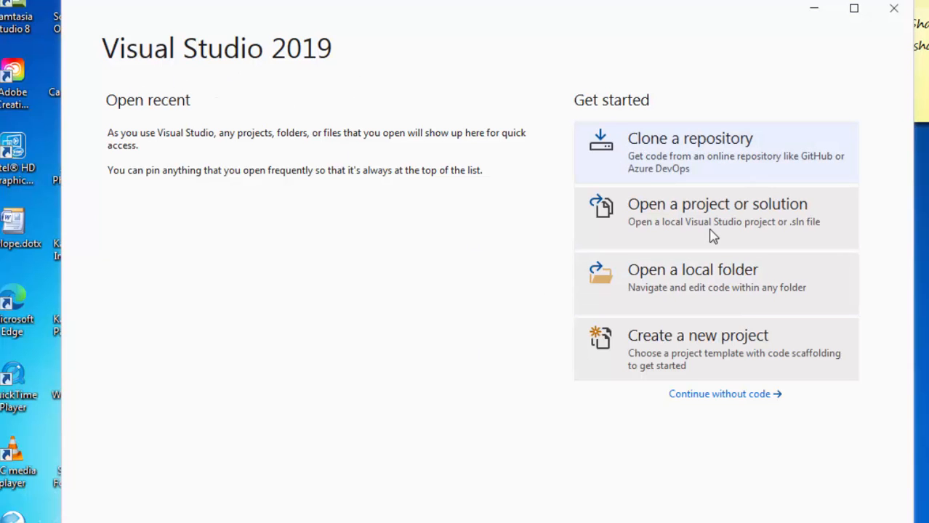
- Continue without code from the start window and begin creating a new project
left_click(701, 396)
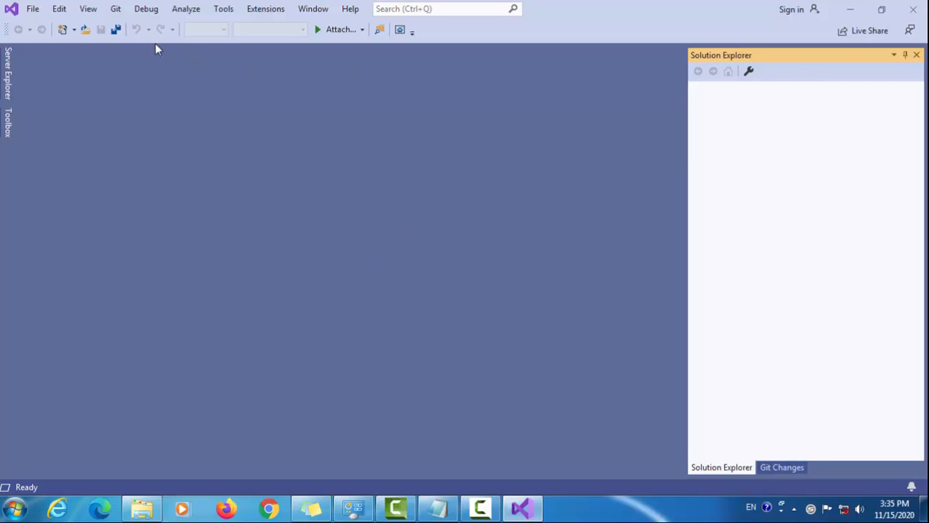
left_click(32, 11)
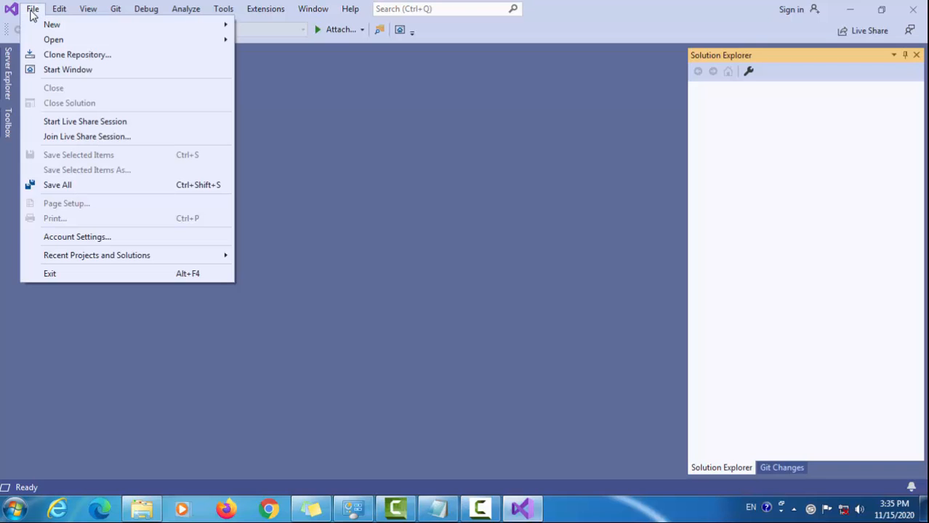
mouse_move(45, 26)
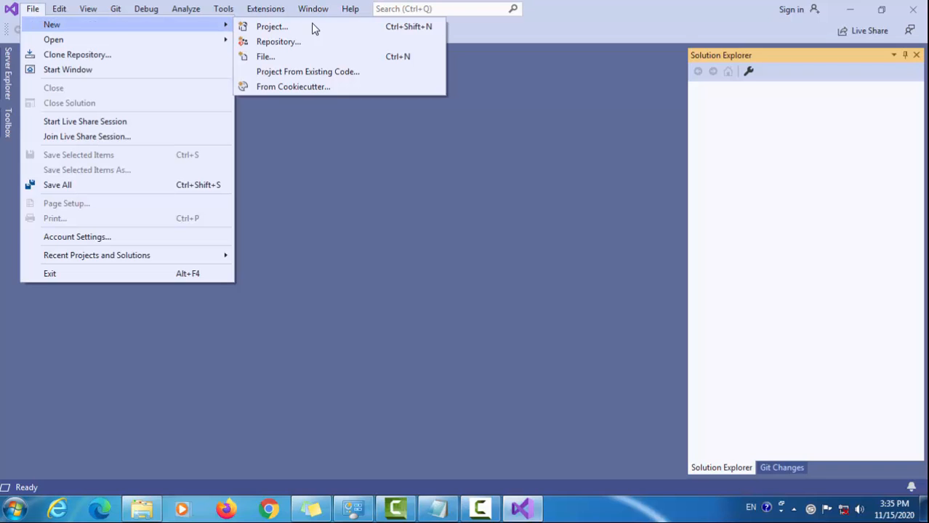
left_click(275, 27)
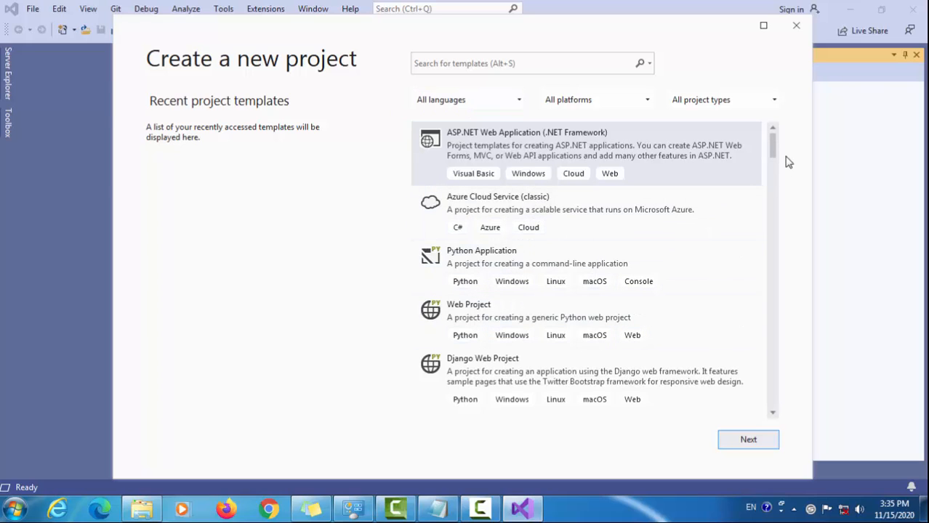
- Look through the project templates and choose ASP.NET Web Application (.NET Framework) for Visual Basic
left_click_drag(773, 151, 776, 119)
left_click_drag(773, 138, 765, 398)
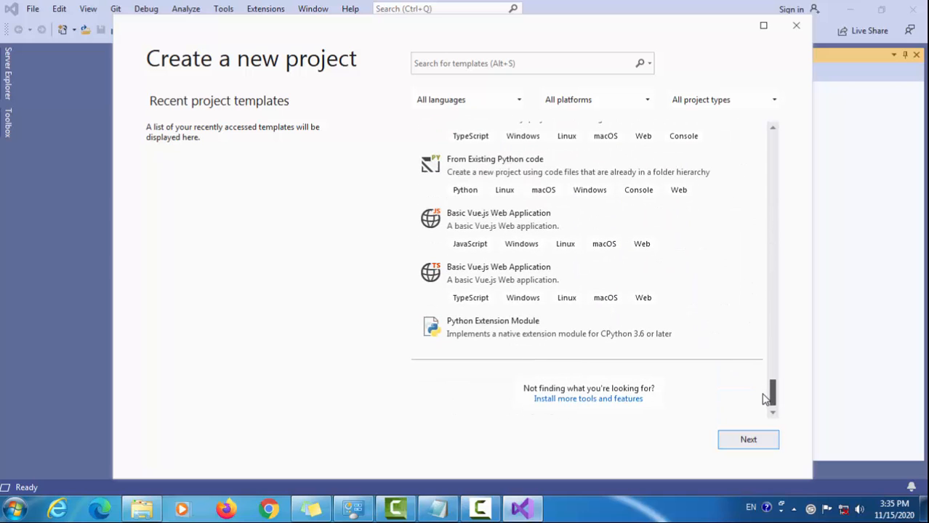
left_click_drag(765, 334, 772, 117)
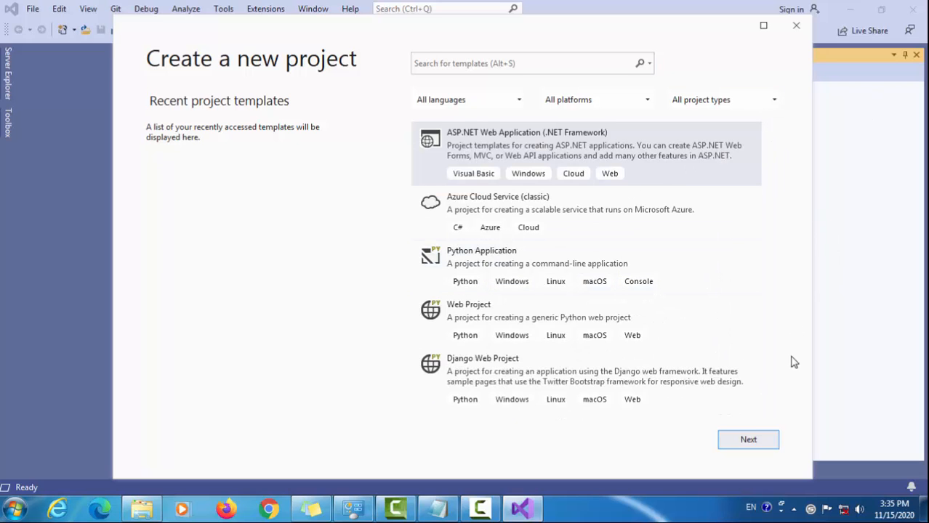
left_click_drag(789, 419, 780, 434)
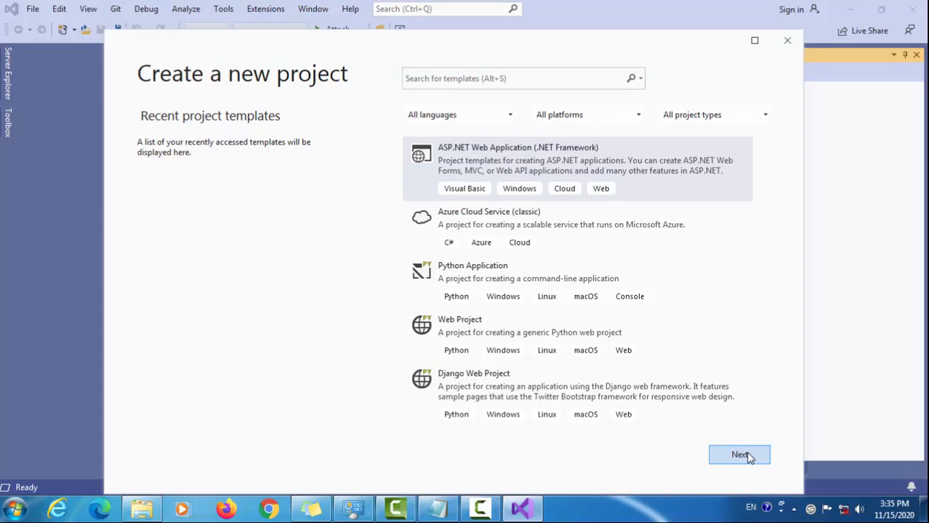
left_click(758, 457)
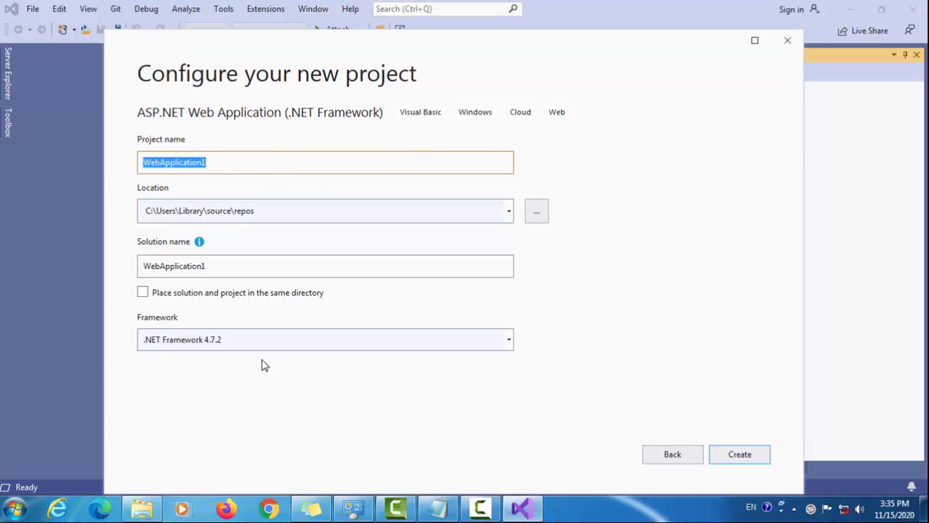
- Create the project WebApplication1 in C:\Users\Library\source\repos with .NET Framework 4.7.2 and the Empty template
left_click(265, 211)
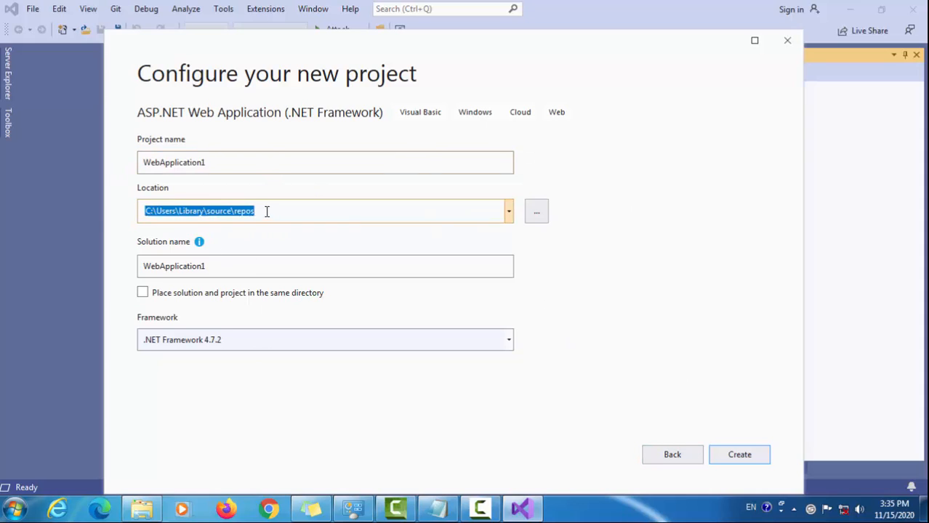
left_click(242, 266)
left_click(236, 341)
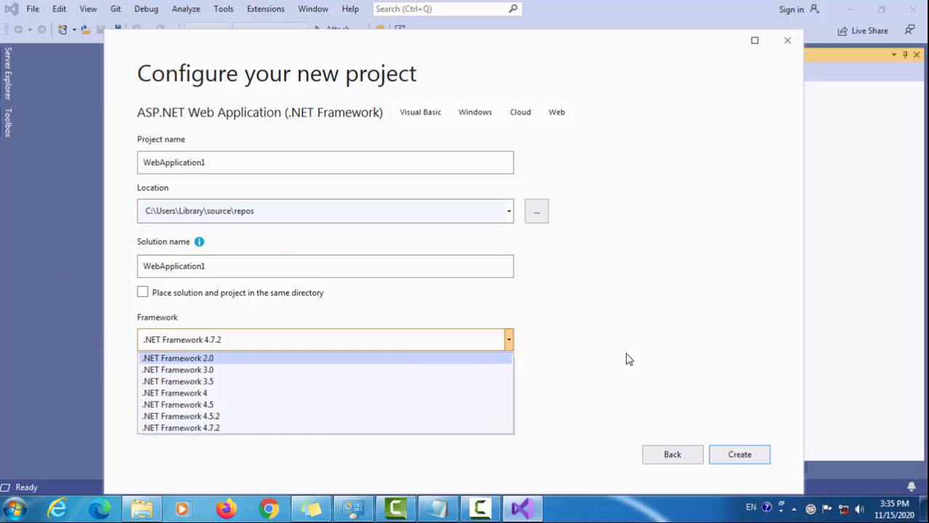
left_click(668, 328)
left_click(742, 454)
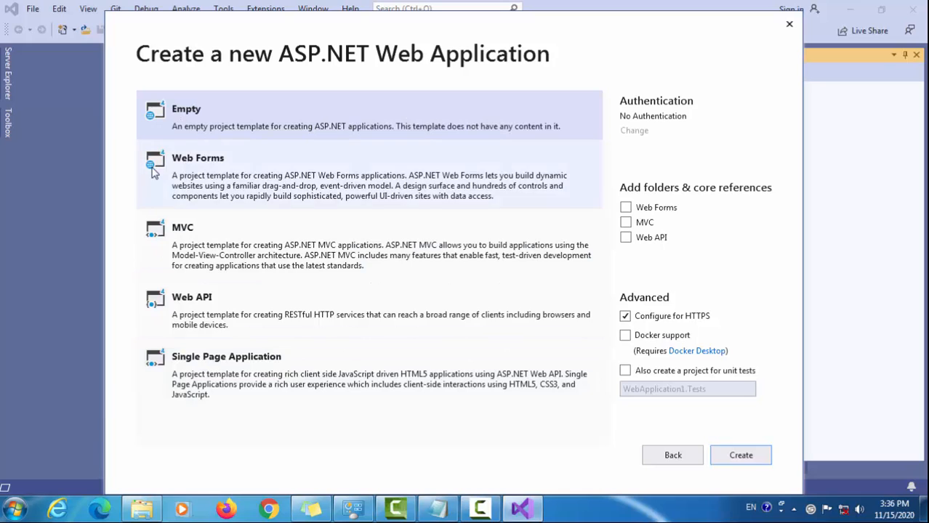
left_click(741, 455)
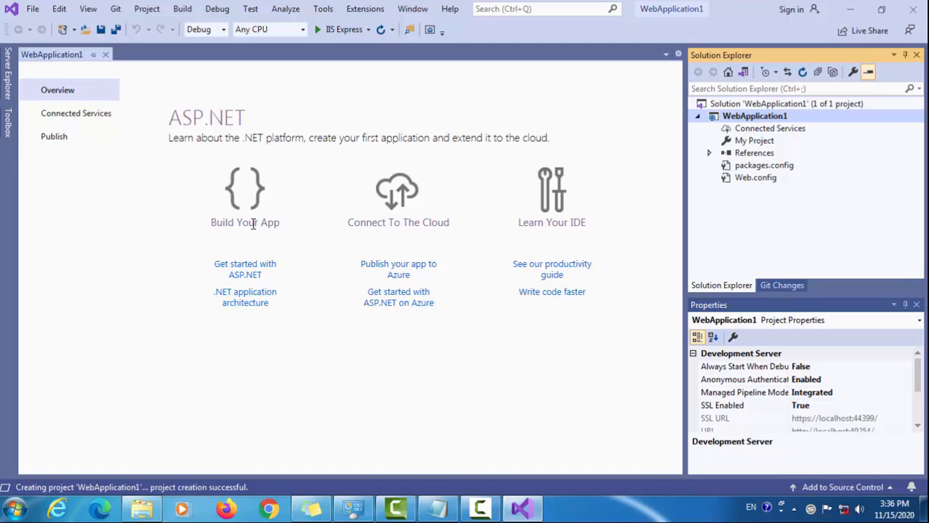
- Open the Get started with ASP.NET link from the project overview and close the browser window again
left_click(242, 272)
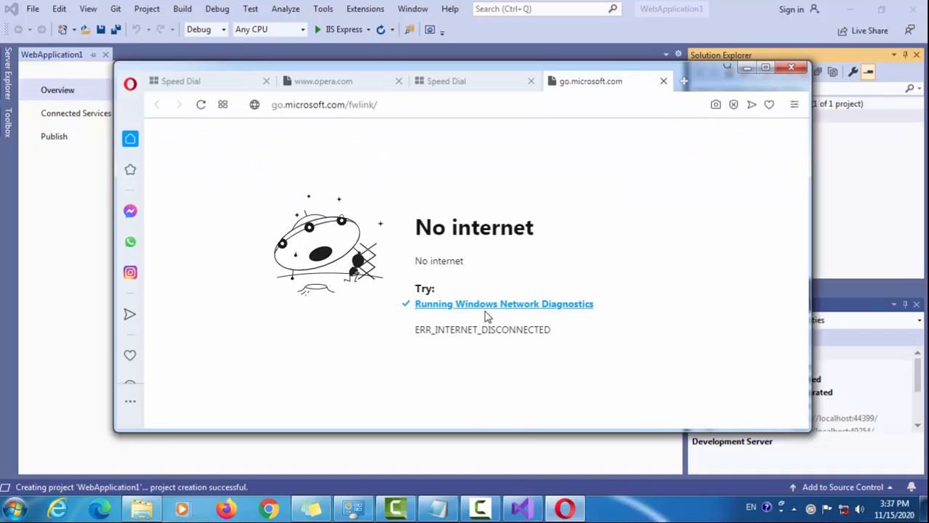
left_click(786, 69)
left_click(552, 284)
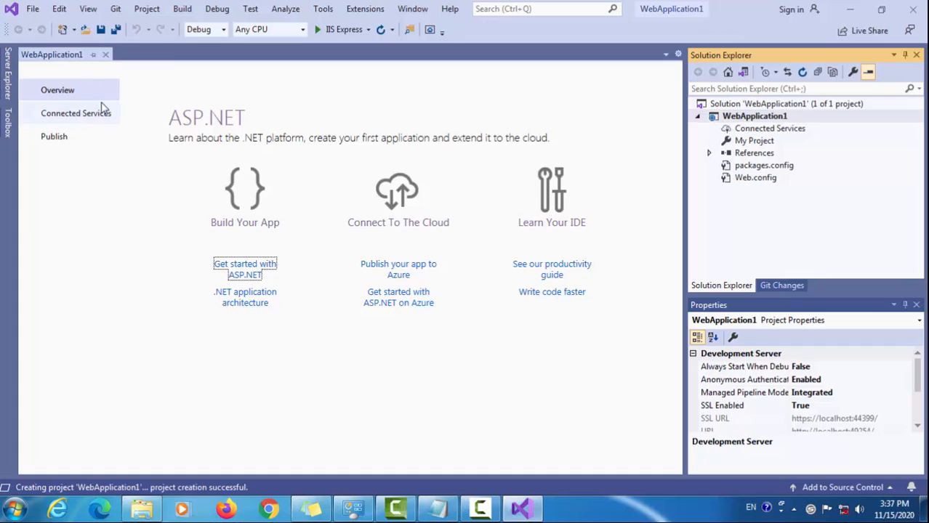
- View the project's Connected Services and Publish pages and return to the Overview page
left_click(53, 120)
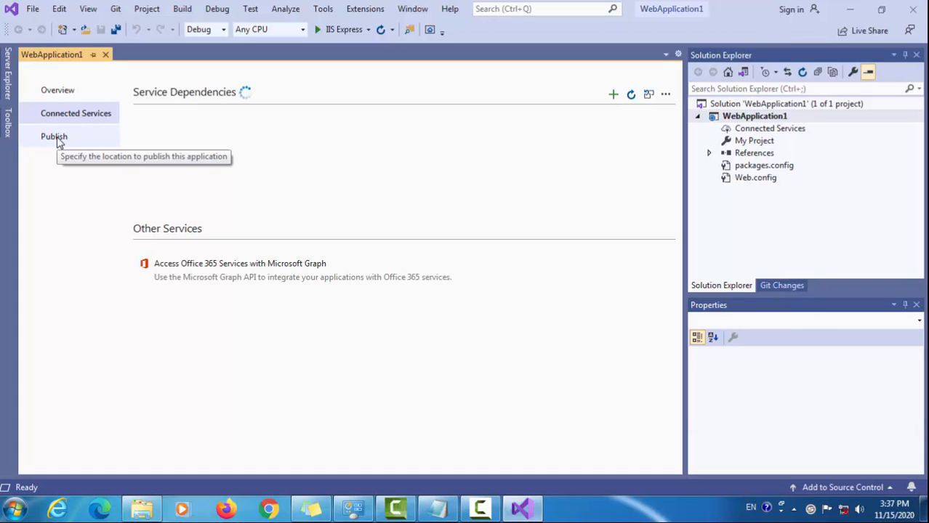
left_click(58, 141)
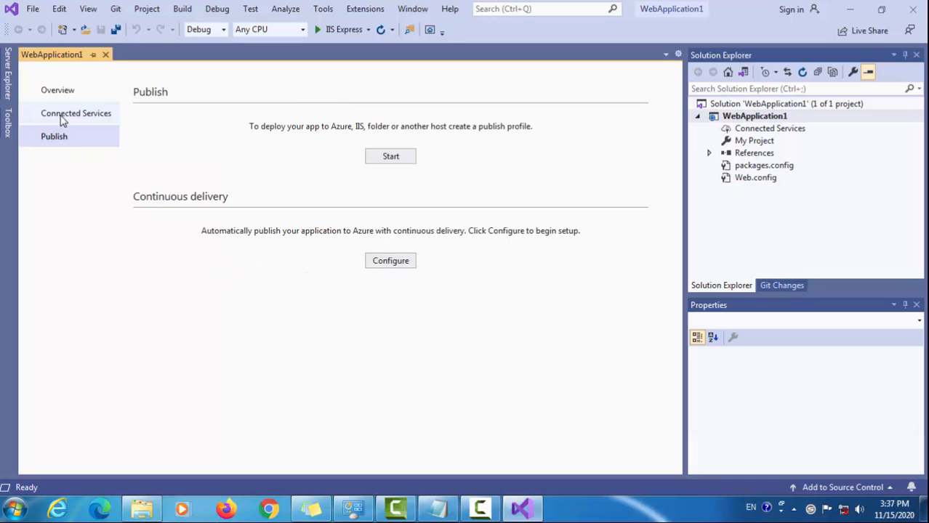
left_click(63, 120)
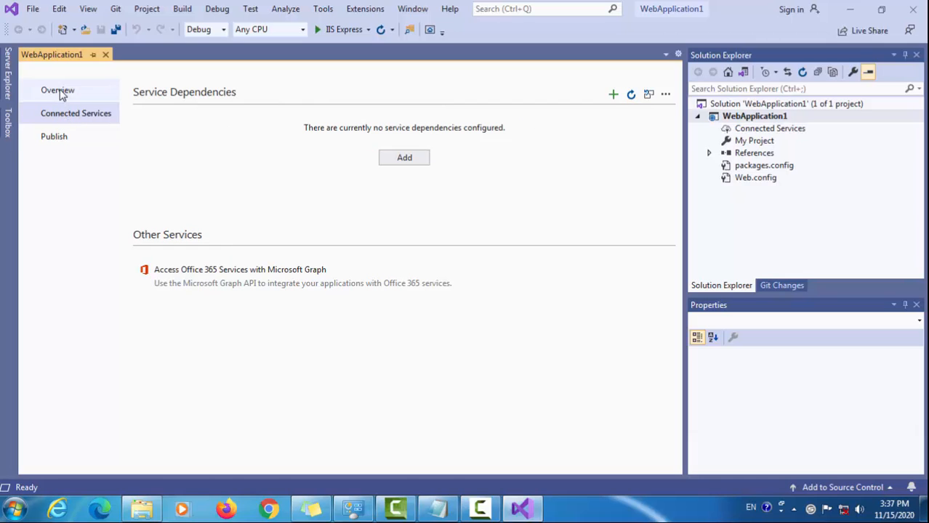
left_click(60, 93)
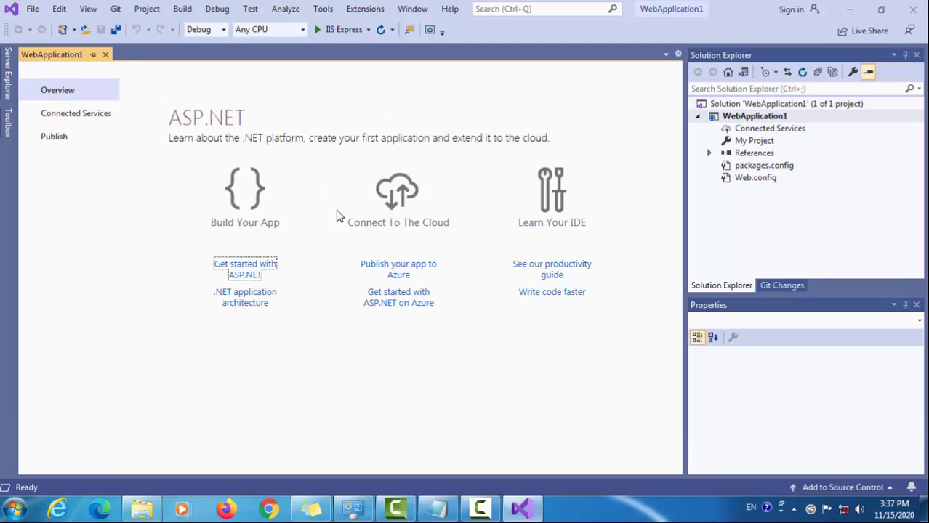
- Close the WebApplication1 overview document and open the project's Web.config file
left_click(106, 56)
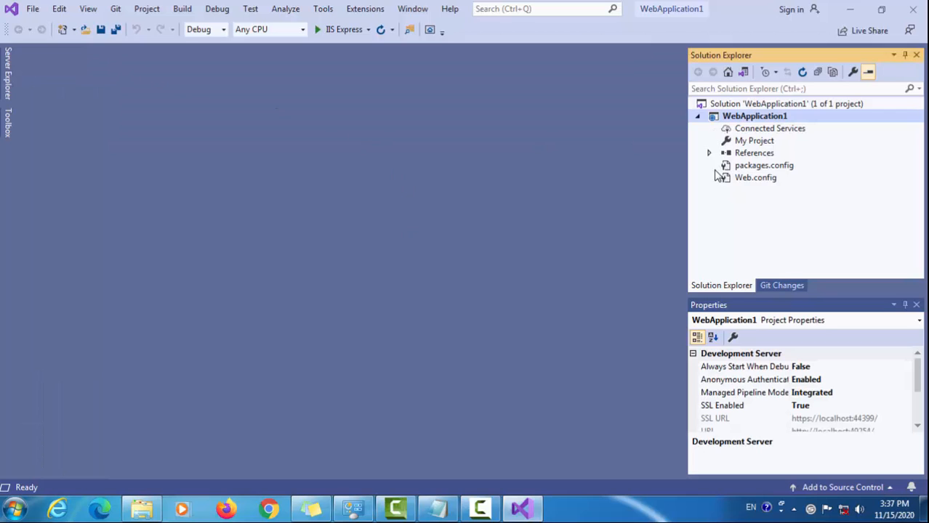
left_click(750, 152)
left_click(756, 179)
double_click(756, 179)
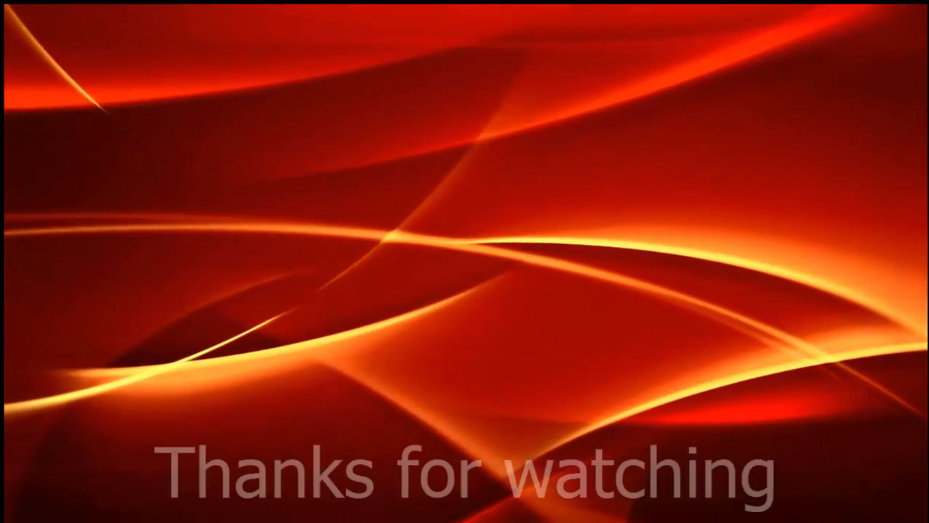